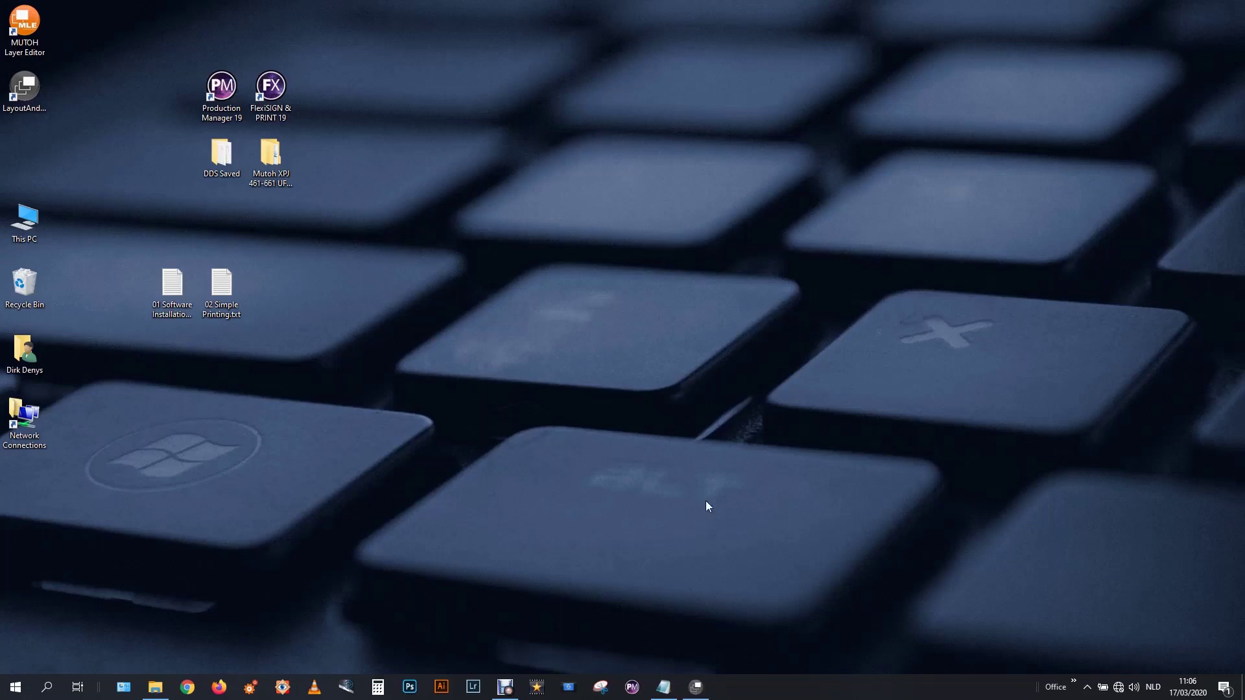
Restore the MUTOH Layout and Print Tool window showing the blank A2 XPJ-661UF layout
left_click(697, 688)
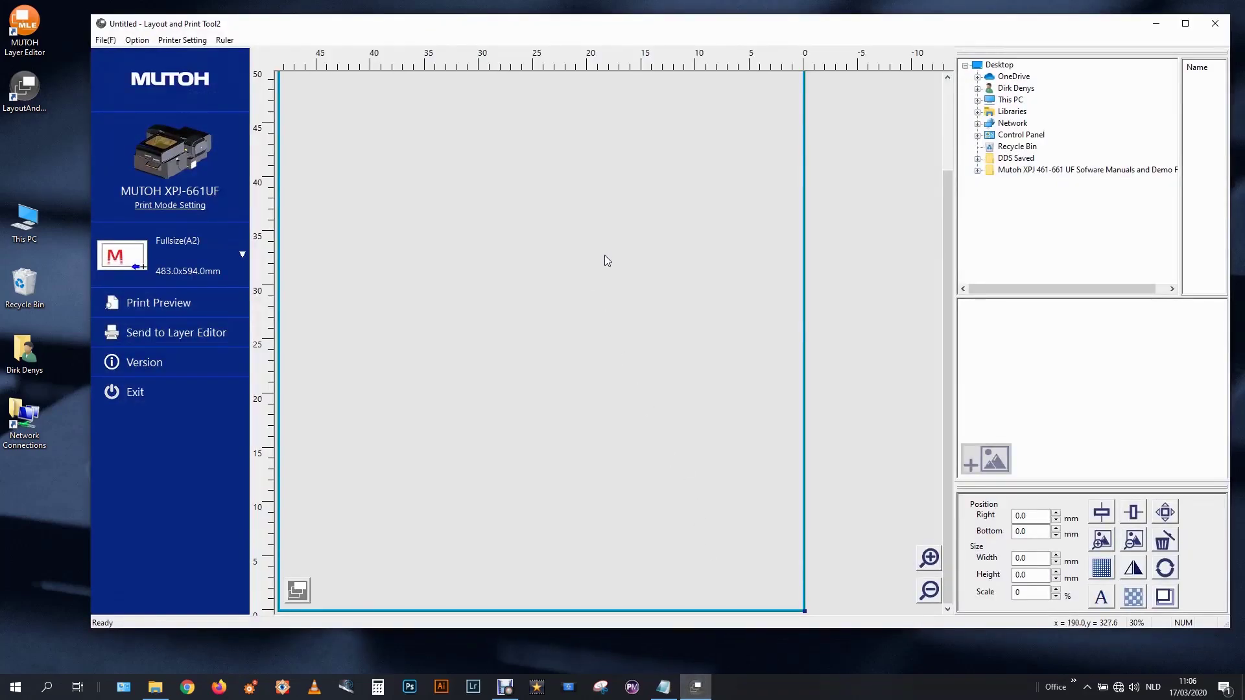
Drag Gipsy Girl.png from the Sample Images folder onto the bed layout
left_click(1067, 171)
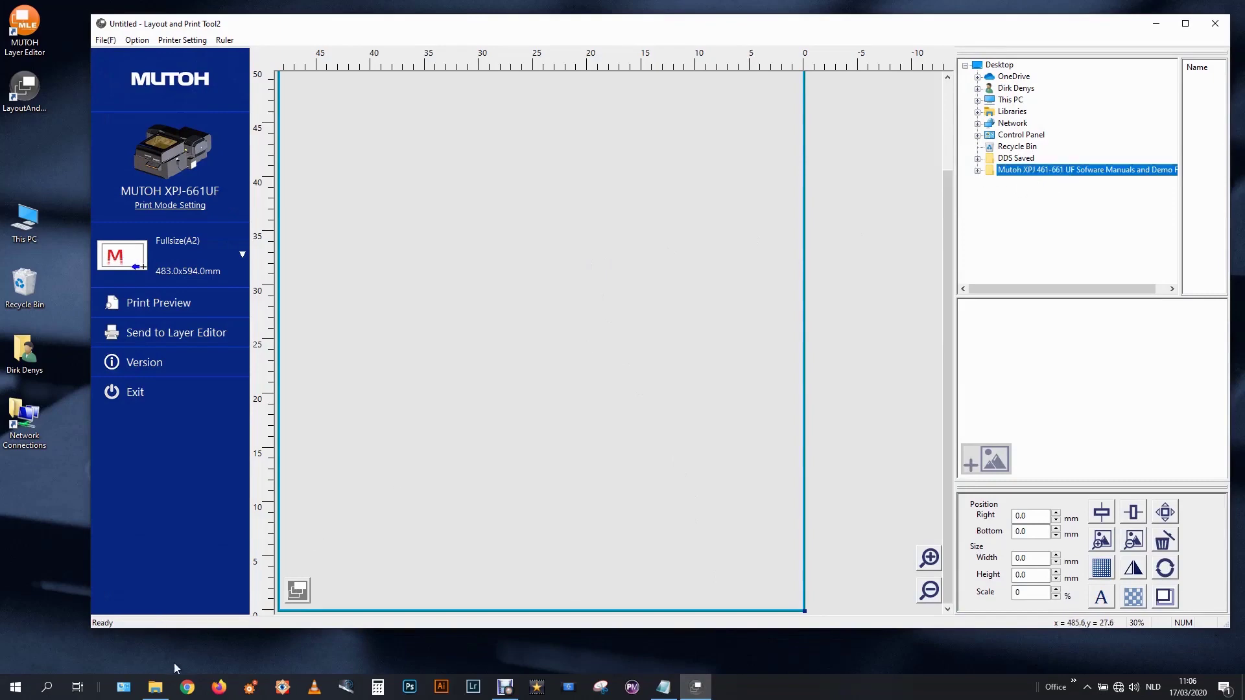
left_click(155, 687)
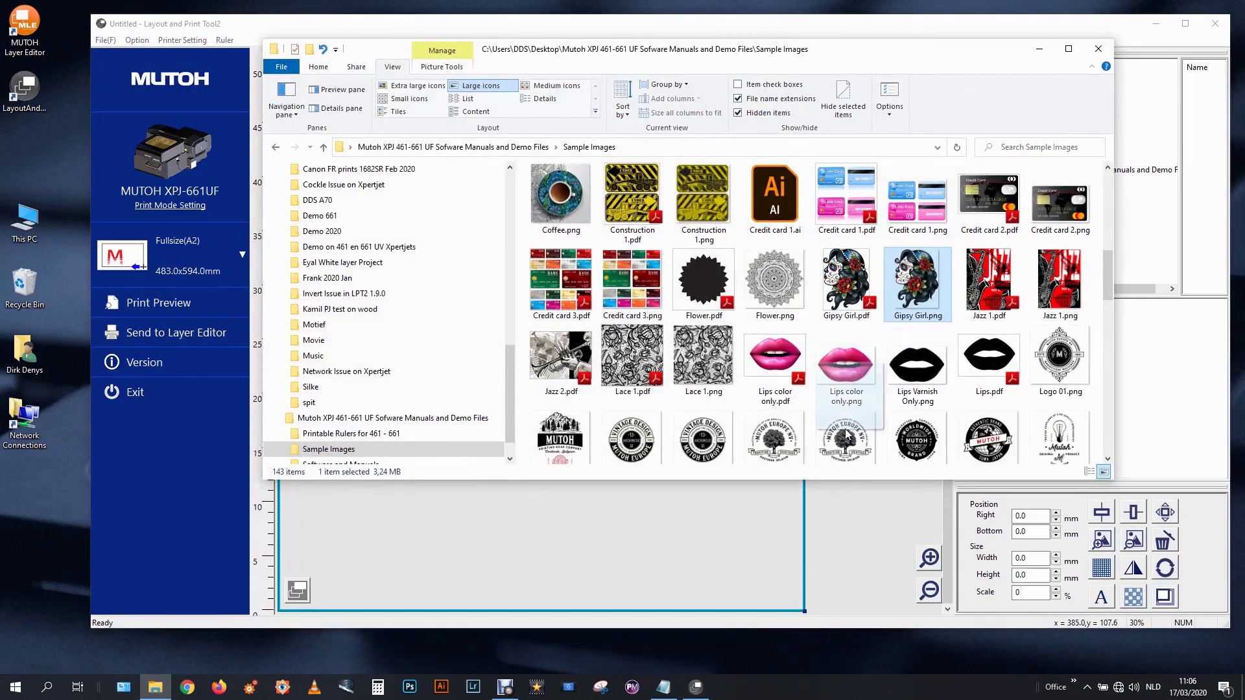
left_click_drag(846, 409, 694, 547)
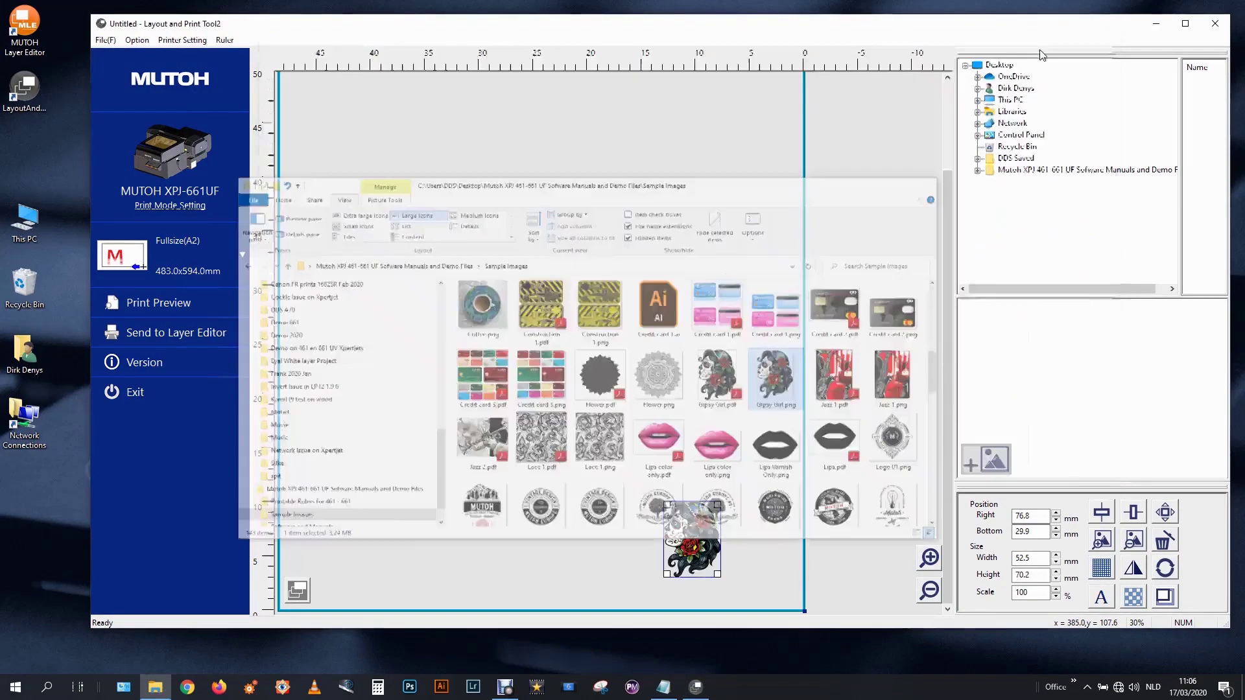
Rotate the image a quarter turn, set its height to 130 mm, and move it lower right
left_click(701, 530)
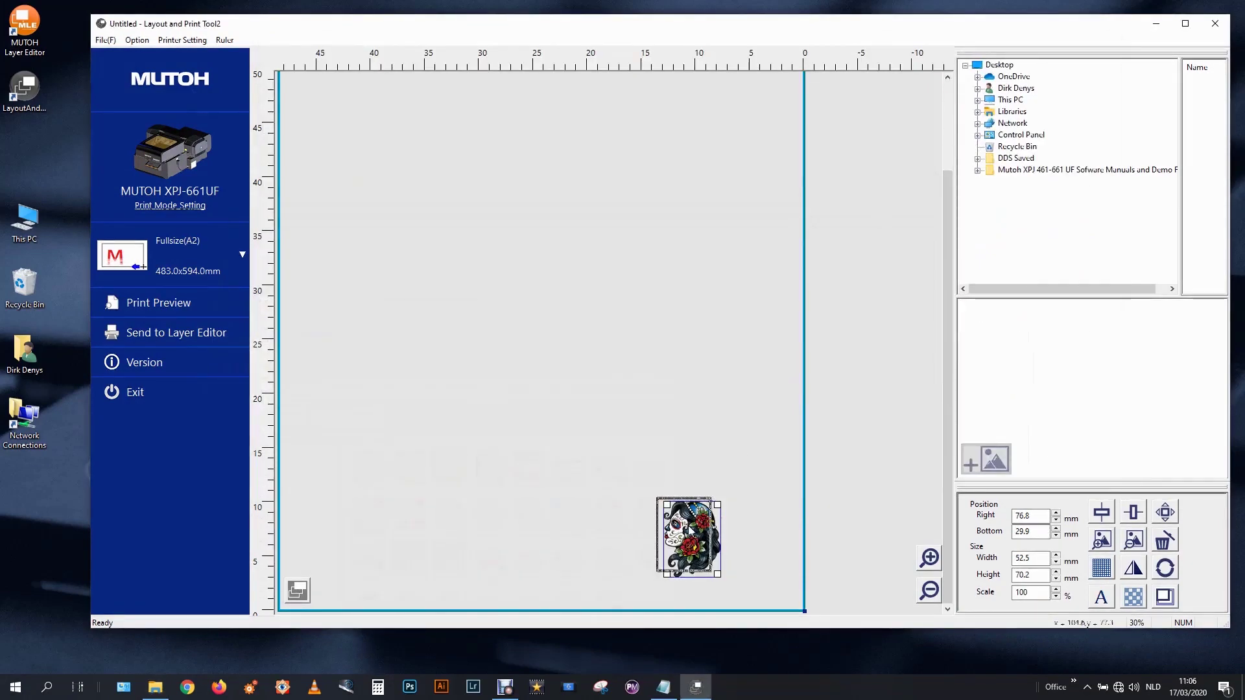
left_click_drag(691, 530, 659, 517)
left_click(1166, 568)
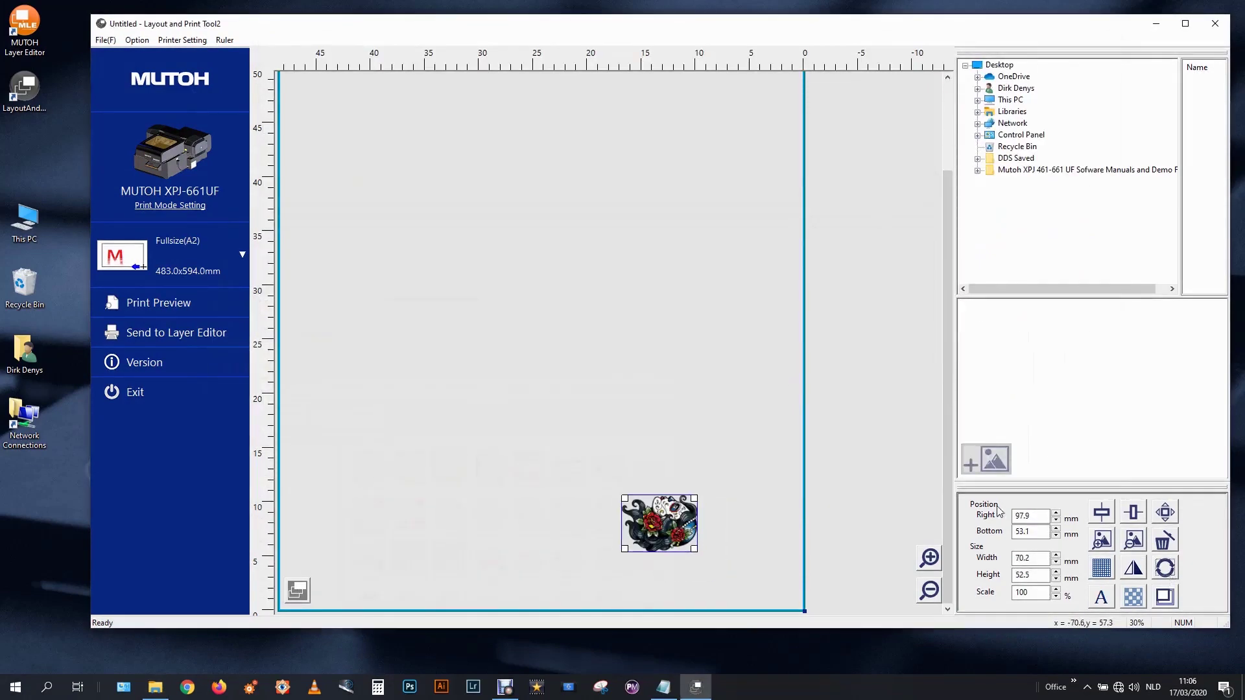
left_click_drag(660, 524, 673, 541)
key("Tab")
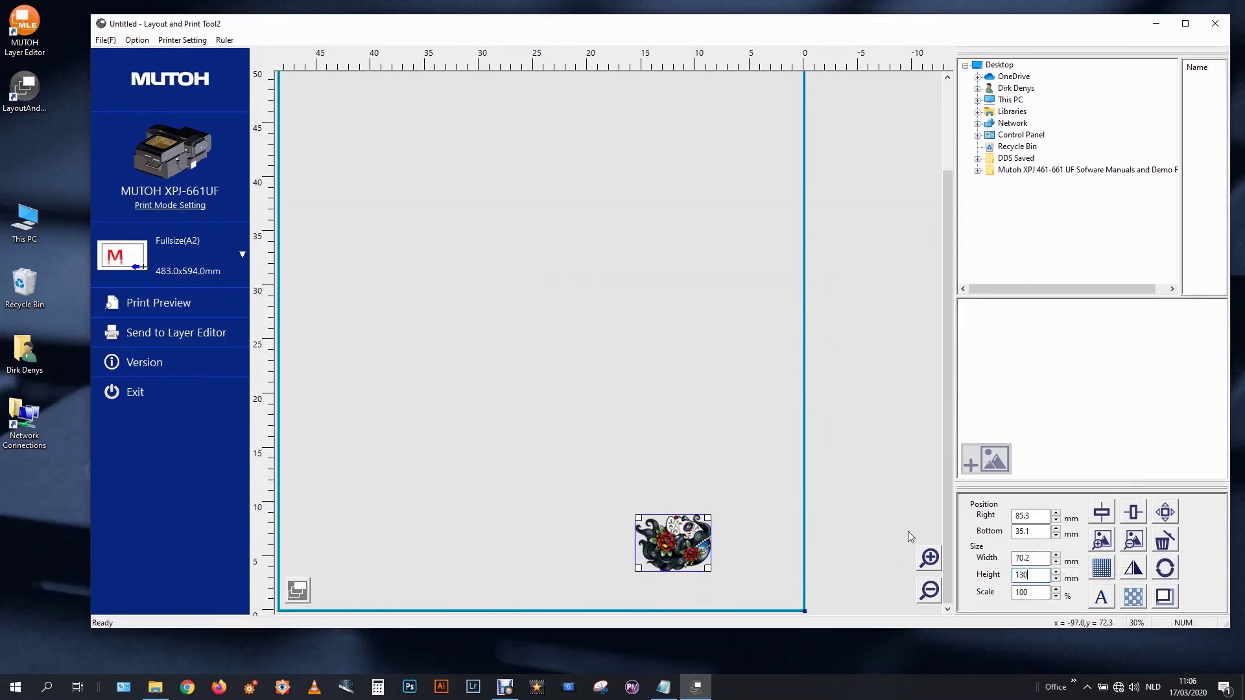
key("Return")
left_click_drag(693, 536, 711, 535)
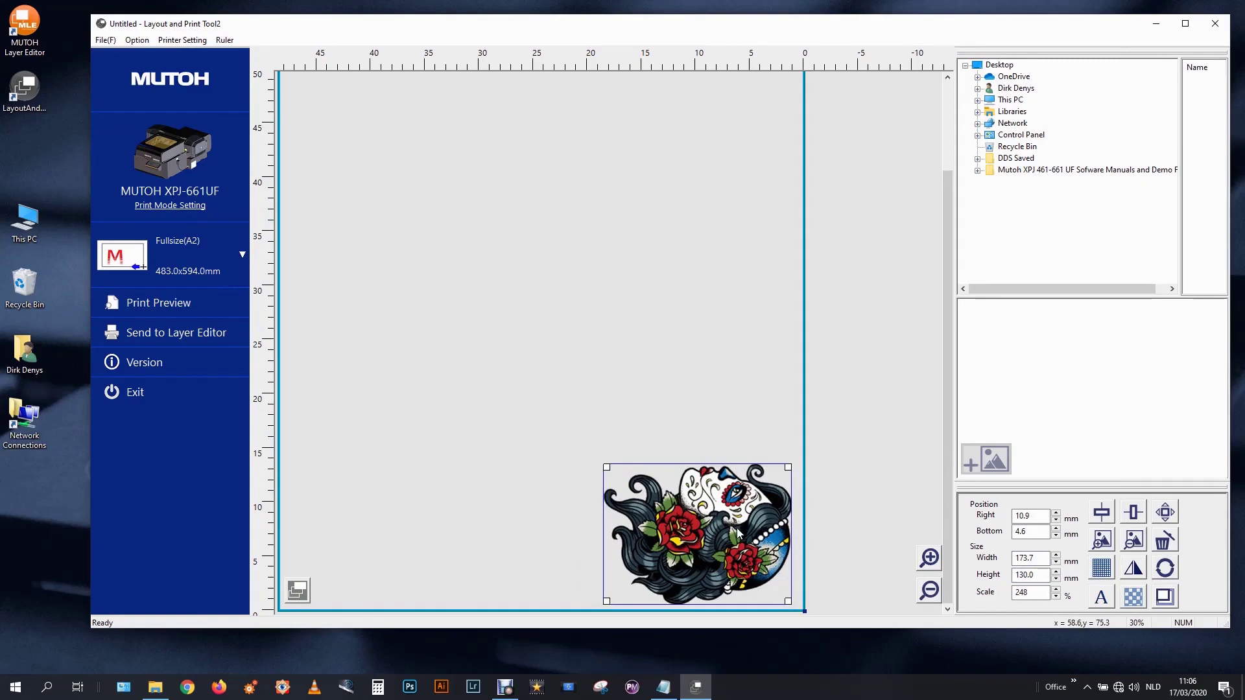
left_click(723, 397)
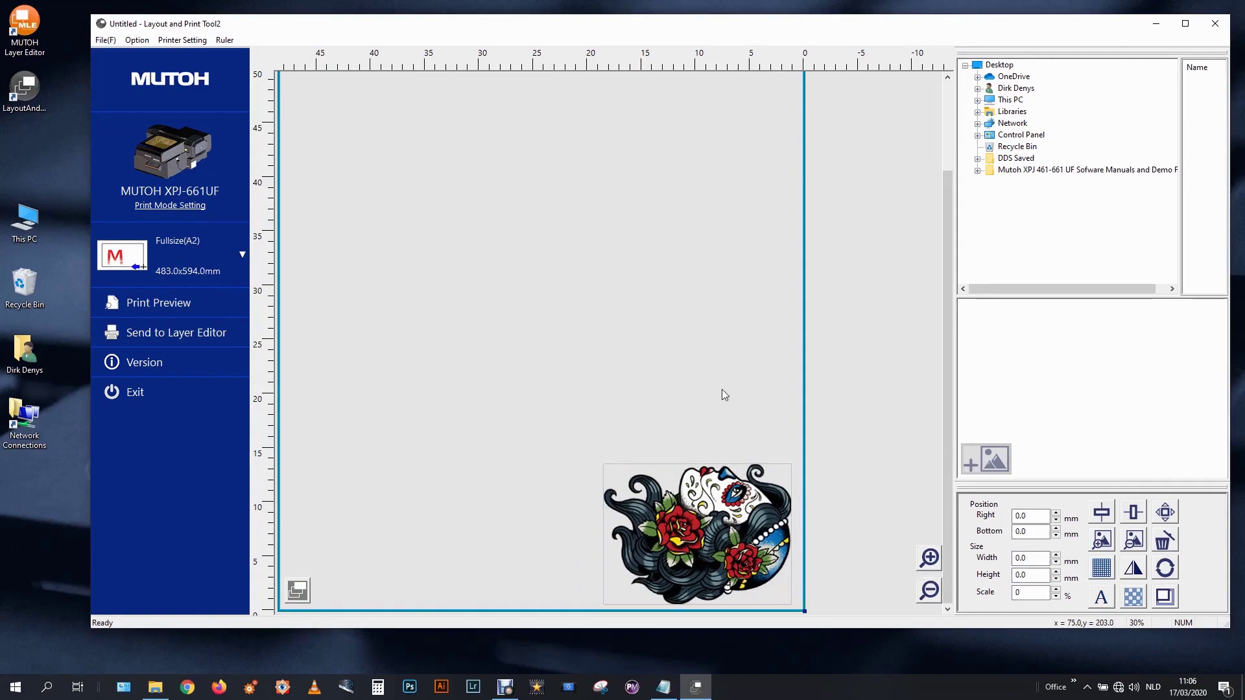
Send all valid layers to Layer Editor and apply LayerEditor as the output mode
left_click(199, 338)
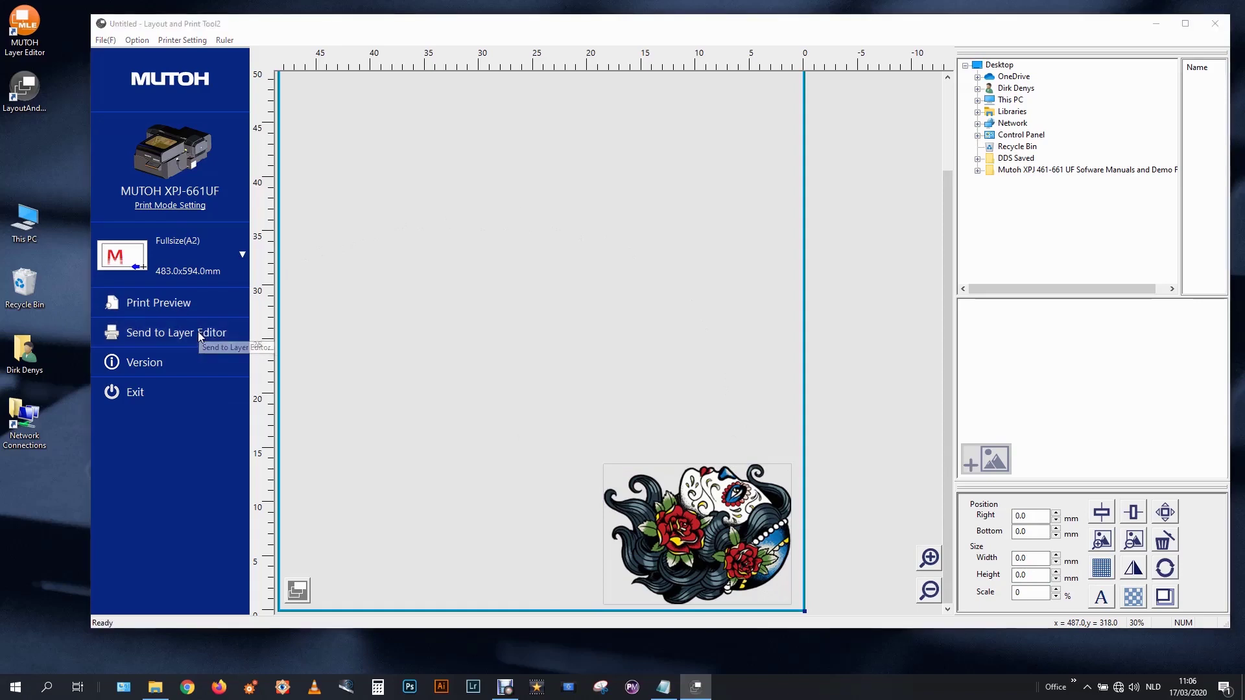
left_click(594, 278)
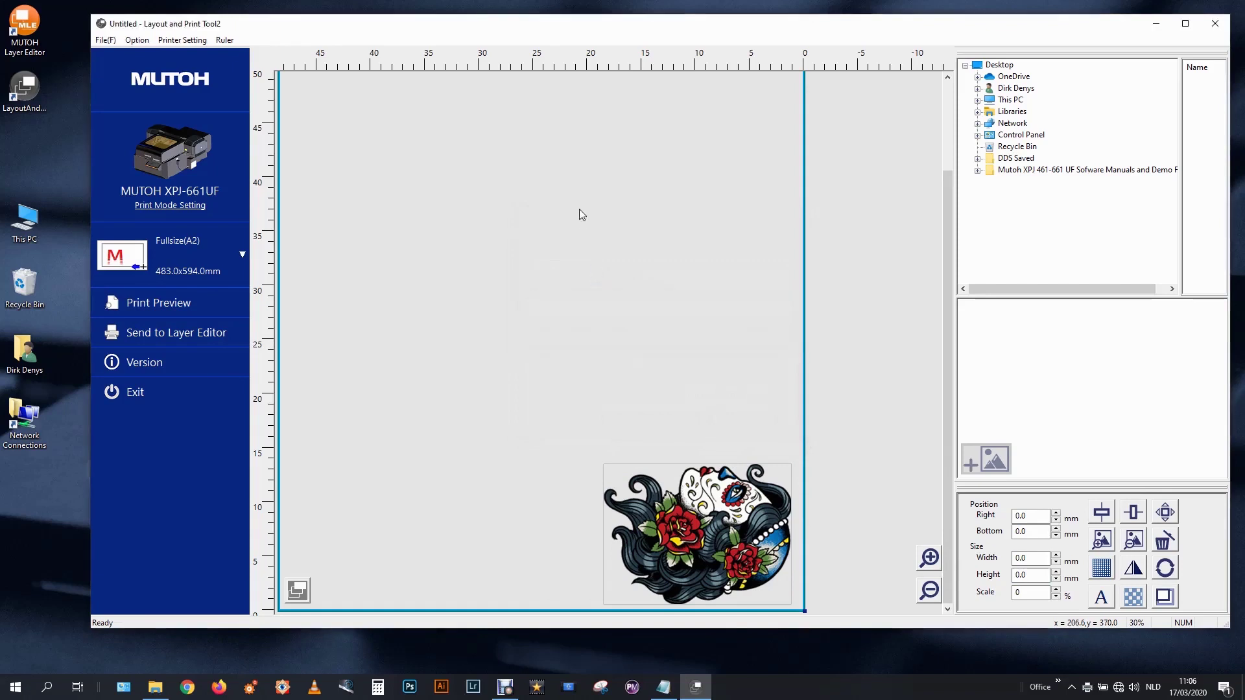
left_click(182, 40)
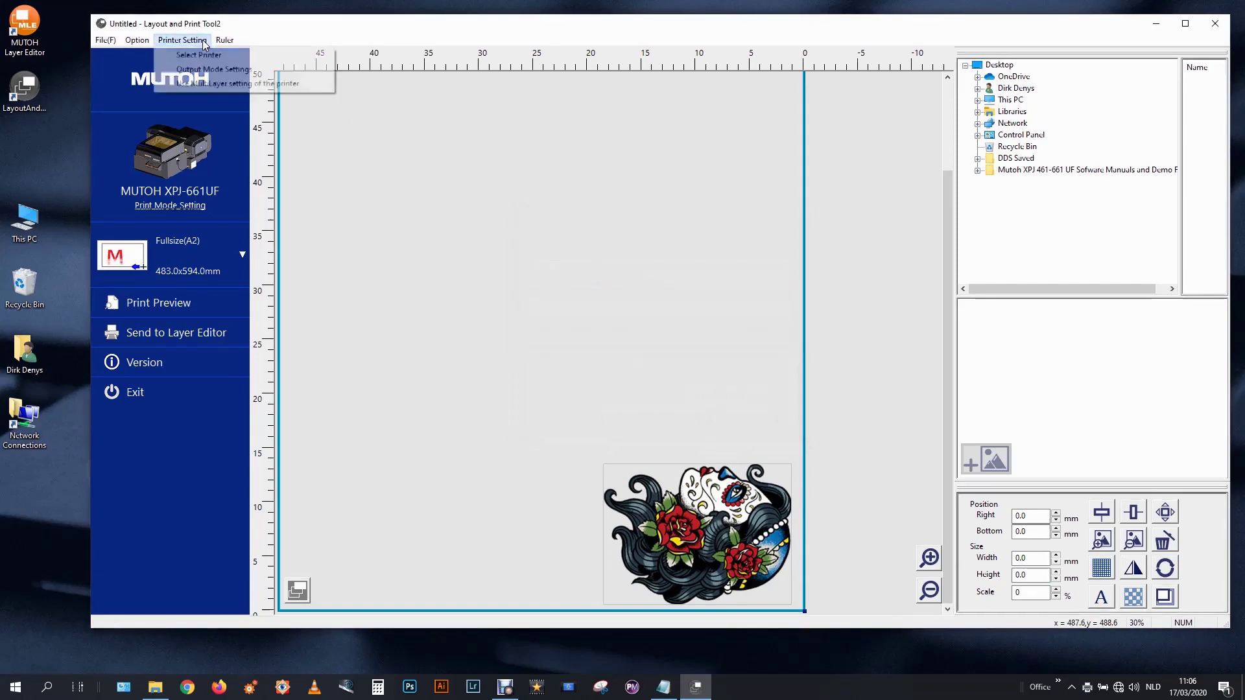
left_click(215, 73)
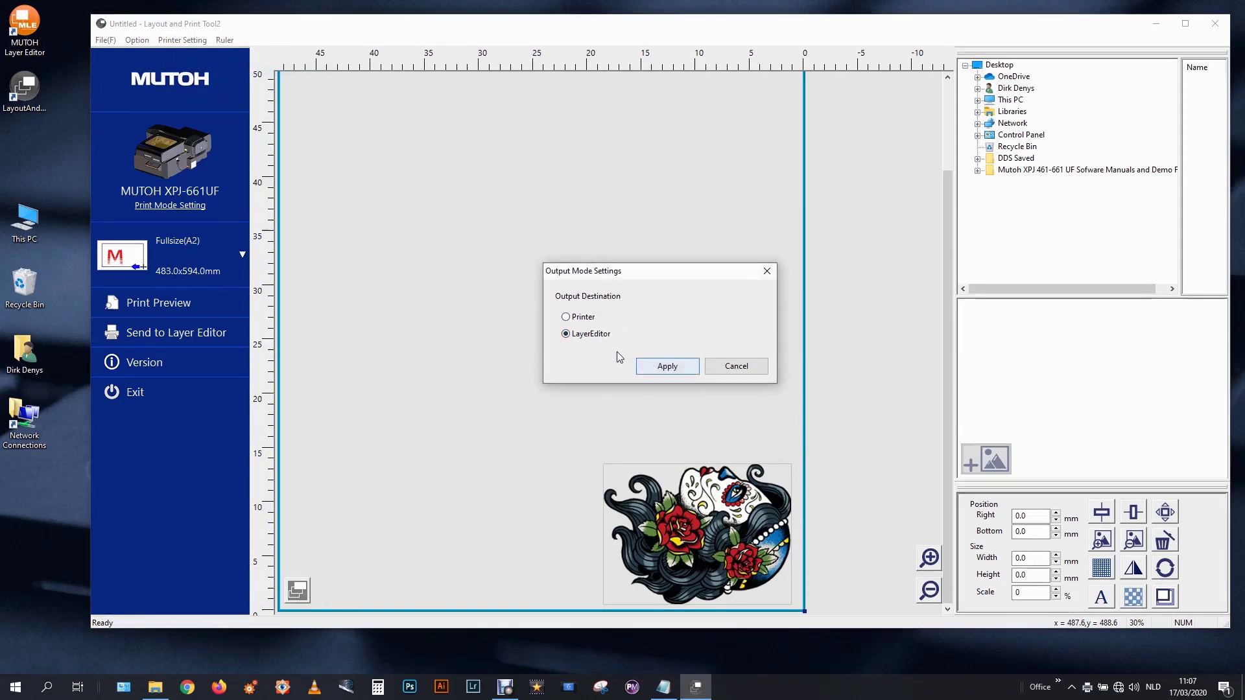
left_click(654, 370)
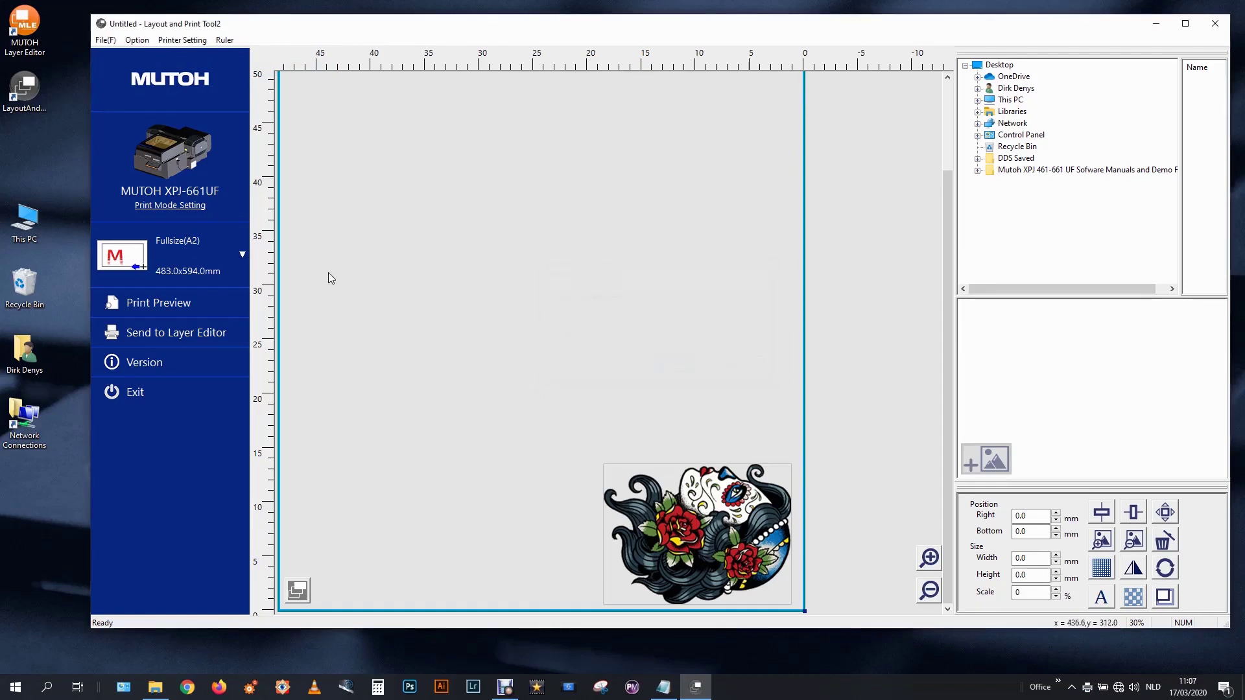
left_click(208, 334)
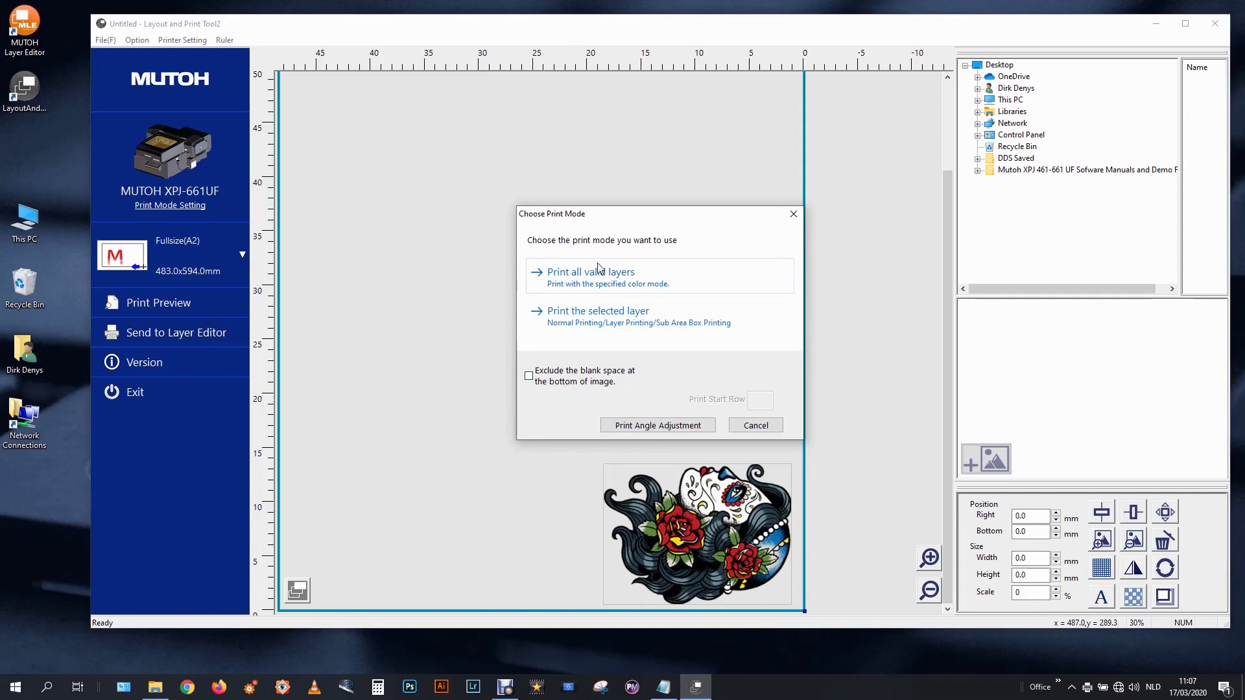
left_click(604, 323)
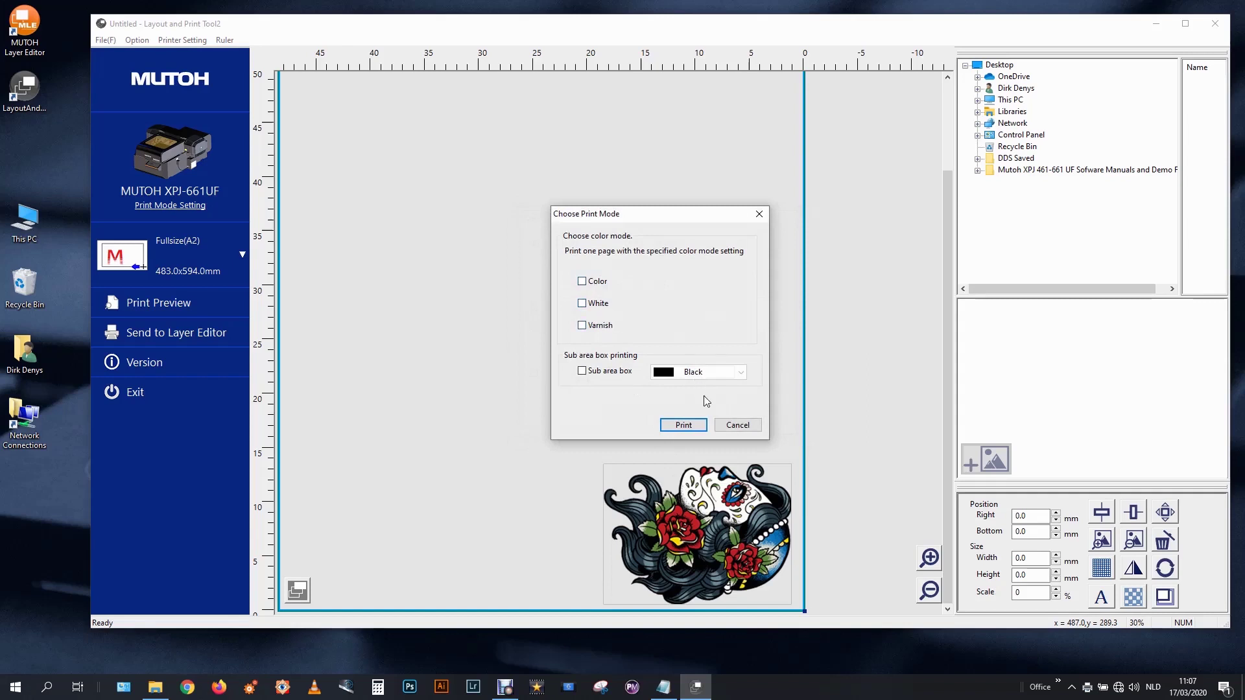
left_click(730, 428)
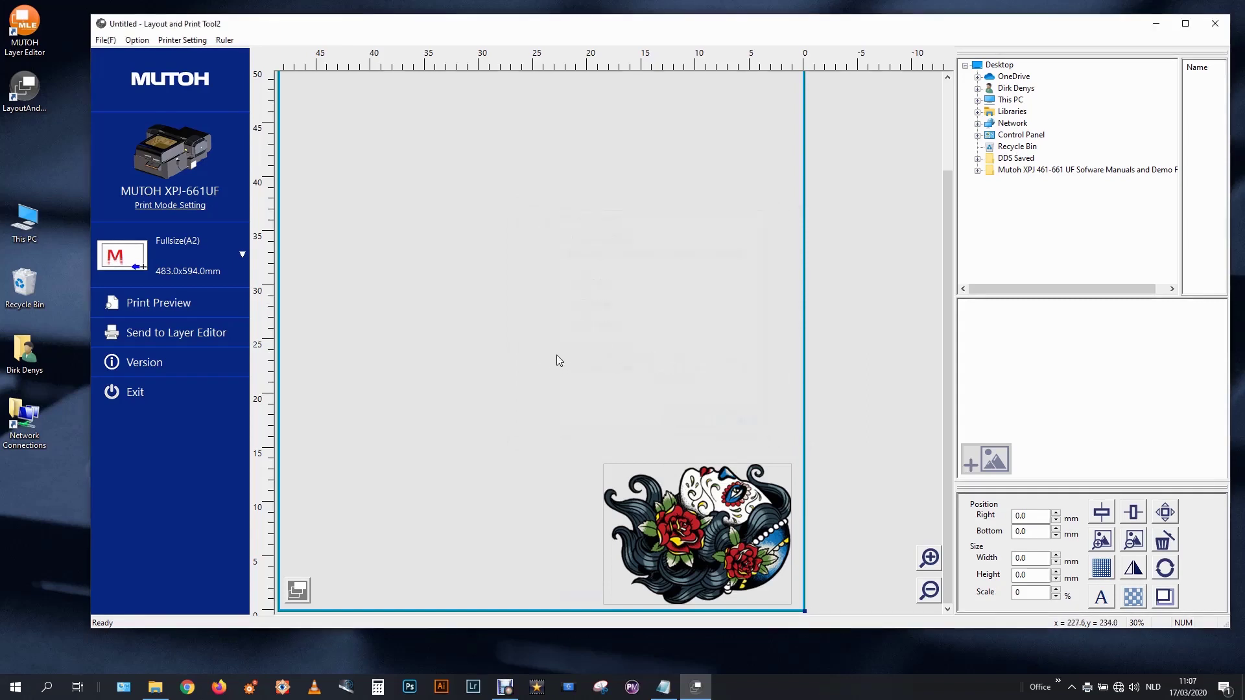
left_click(36, 33)
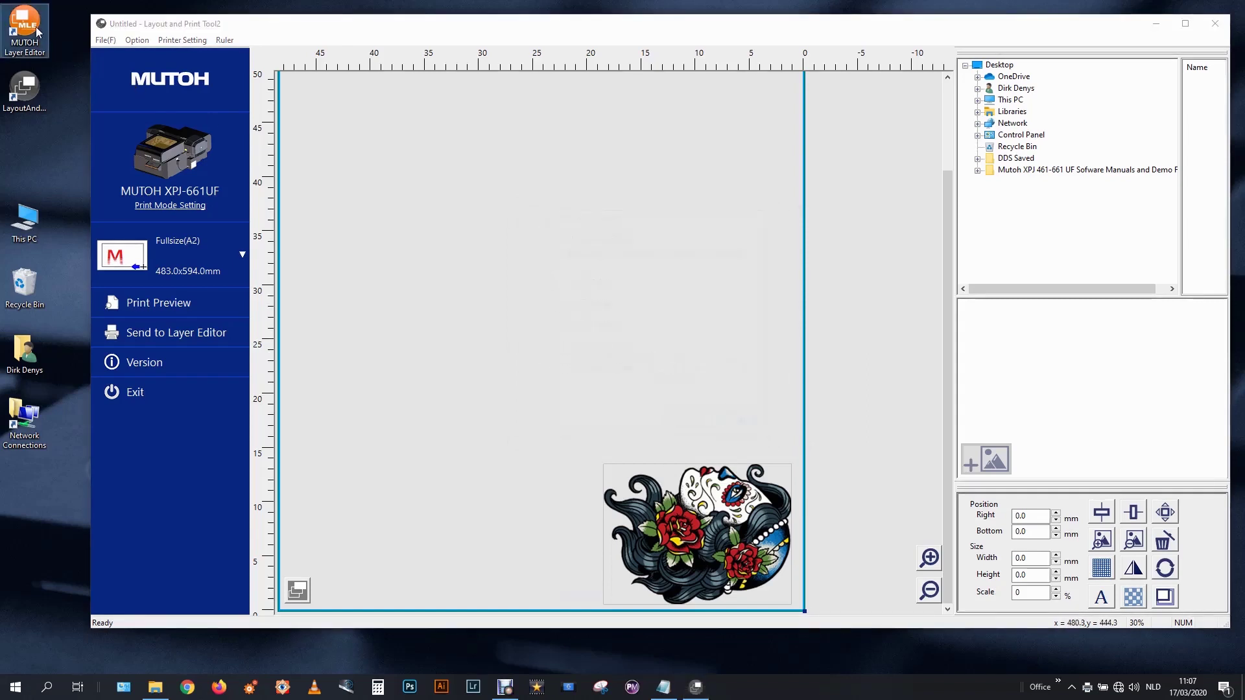
Open Layer Editor, minimize the layout tool, and preview Gipsy Girl.png before closing the preview
double_click(36, 33)
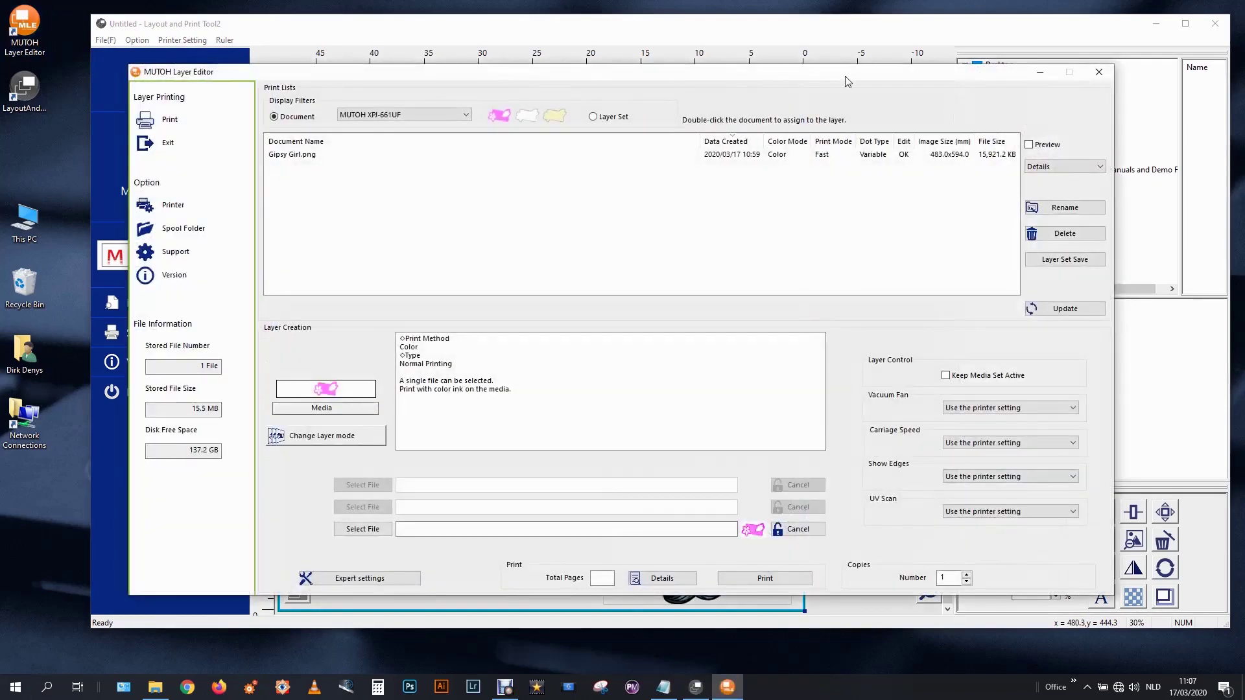
left_click(1159, 23)
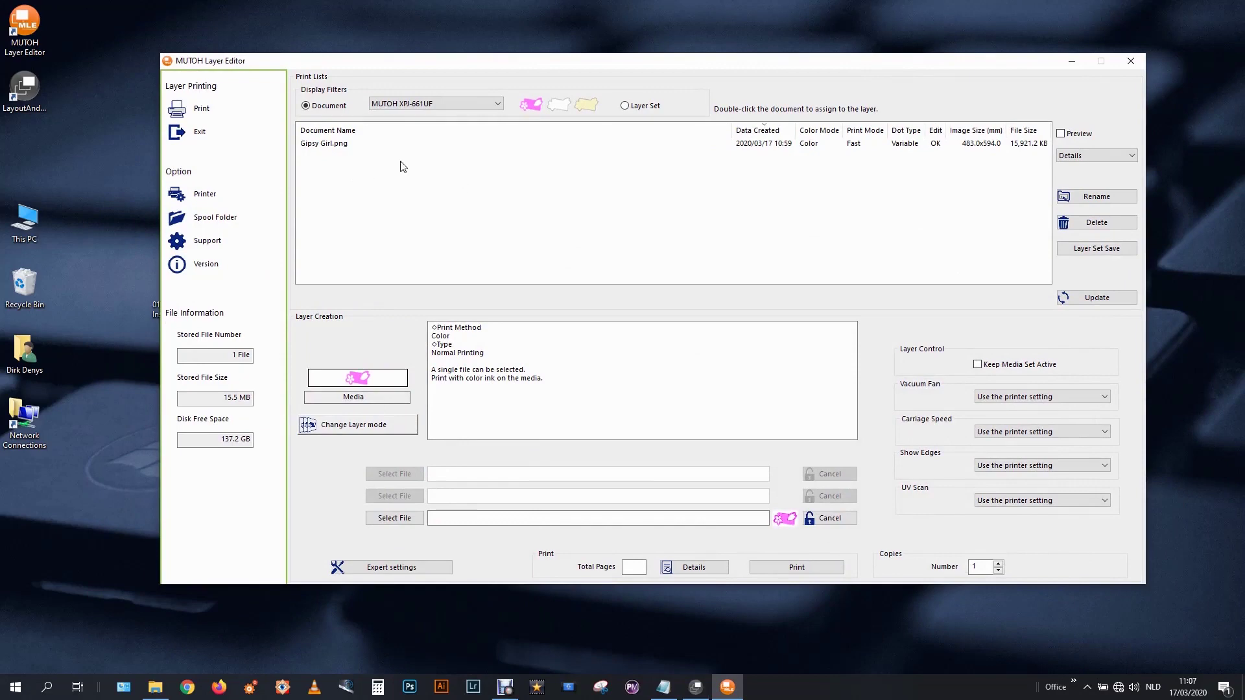
left_click(344, 146)
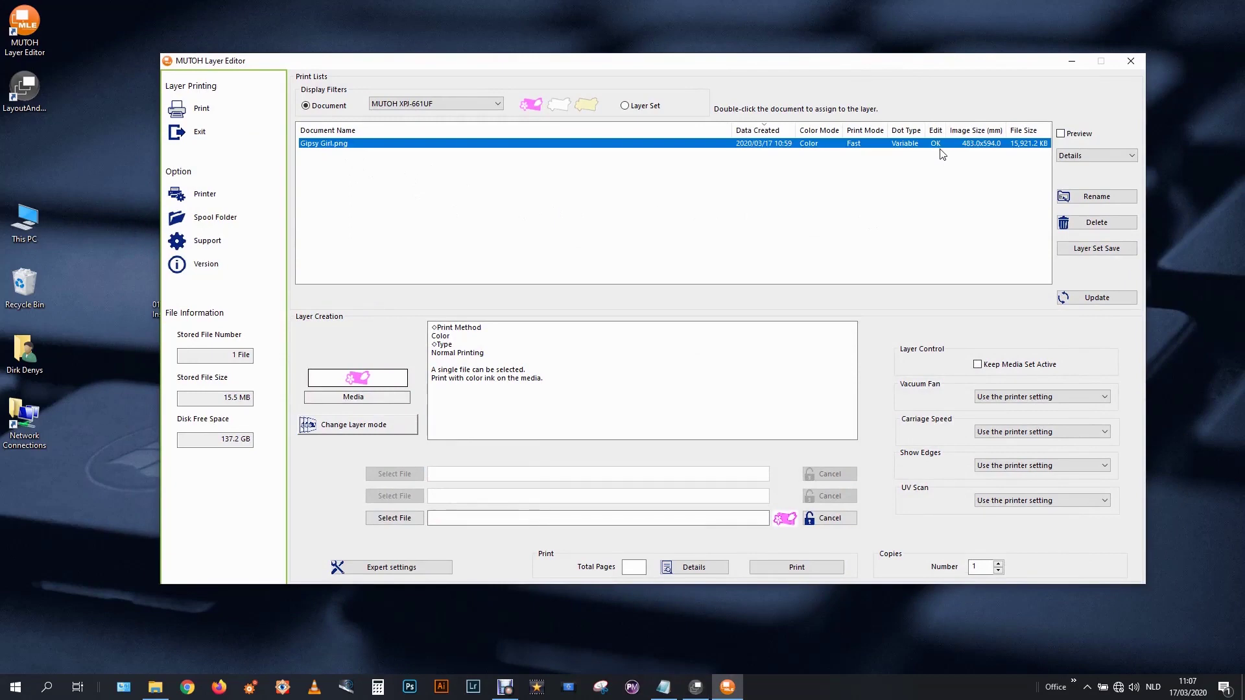
left_click(1061, 133)
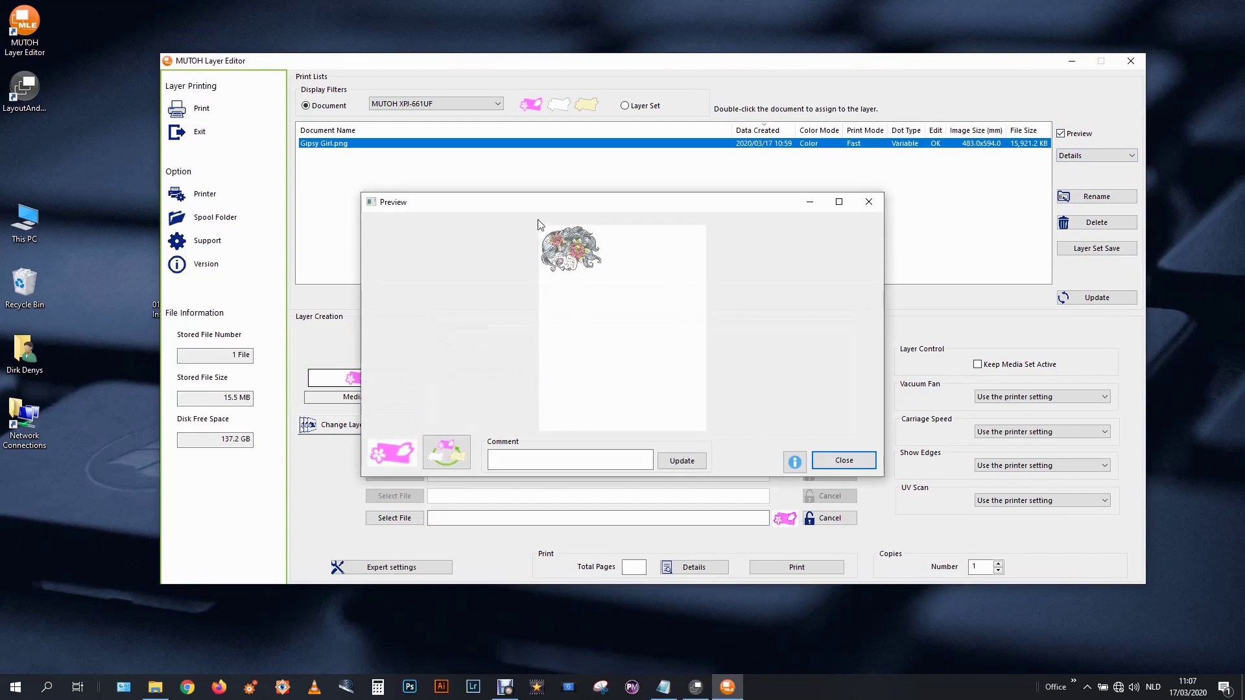
left_click(869, 209)
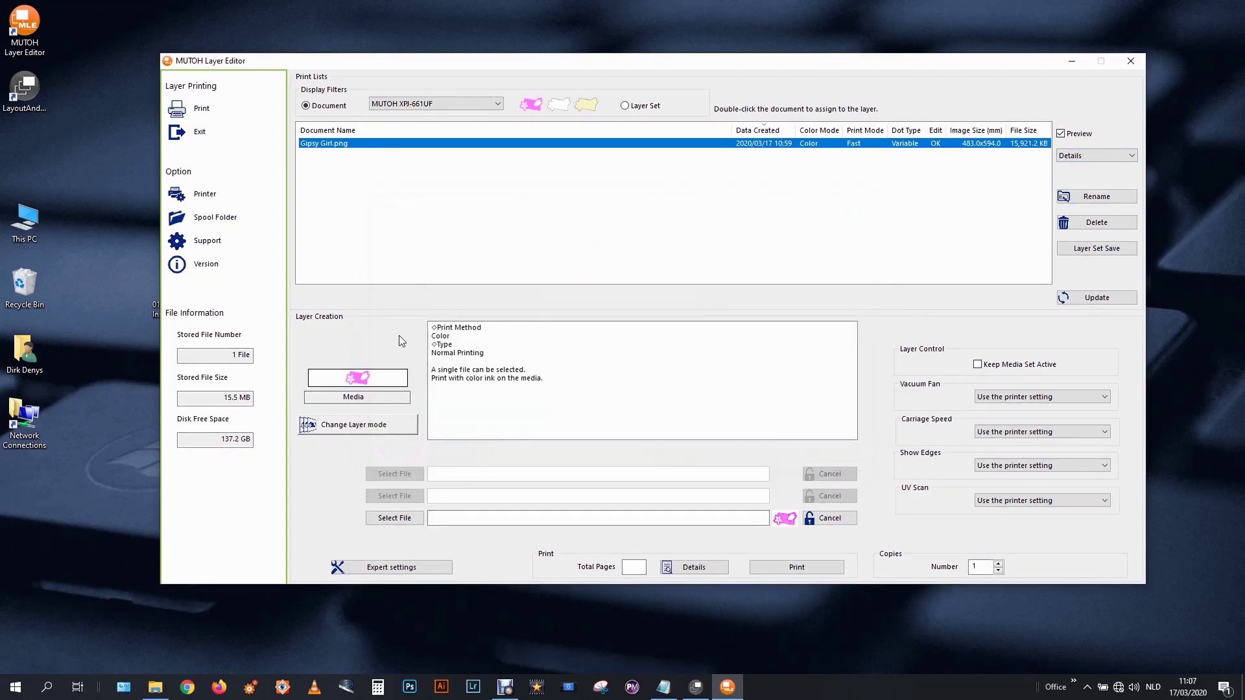
Open the layer-mode chooser and look over the White and White-on-Varnish modes
left_click(378, 433)
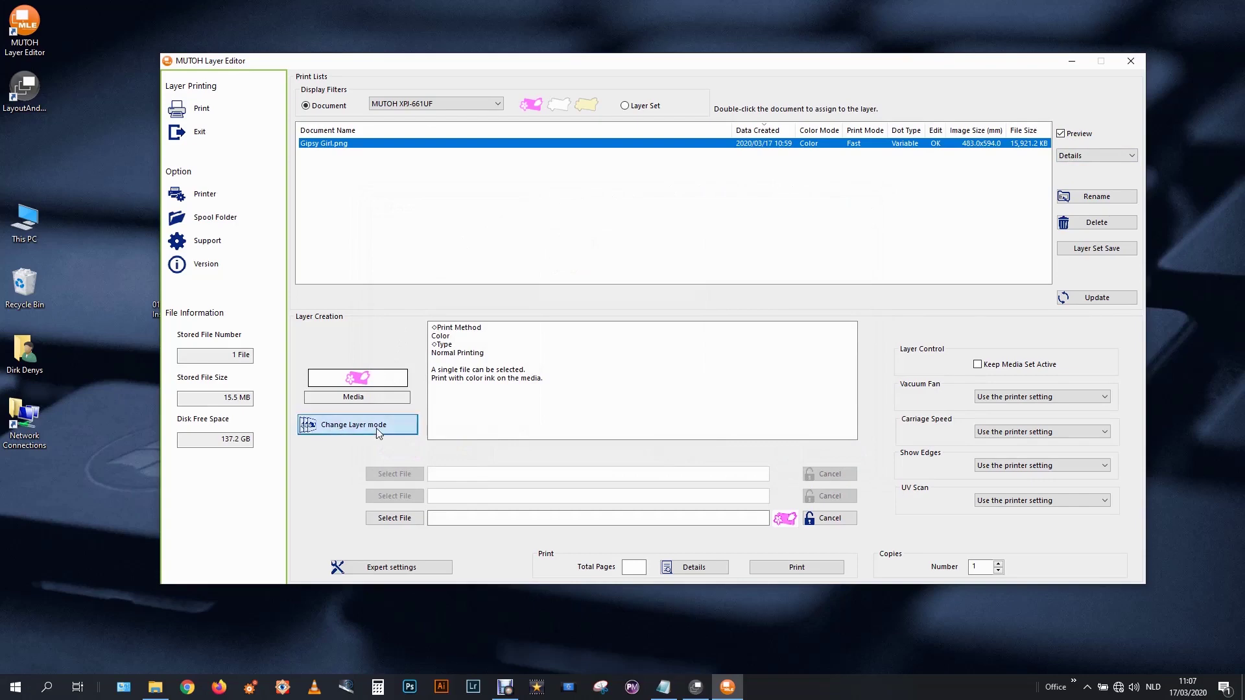
left_click(458, 233)
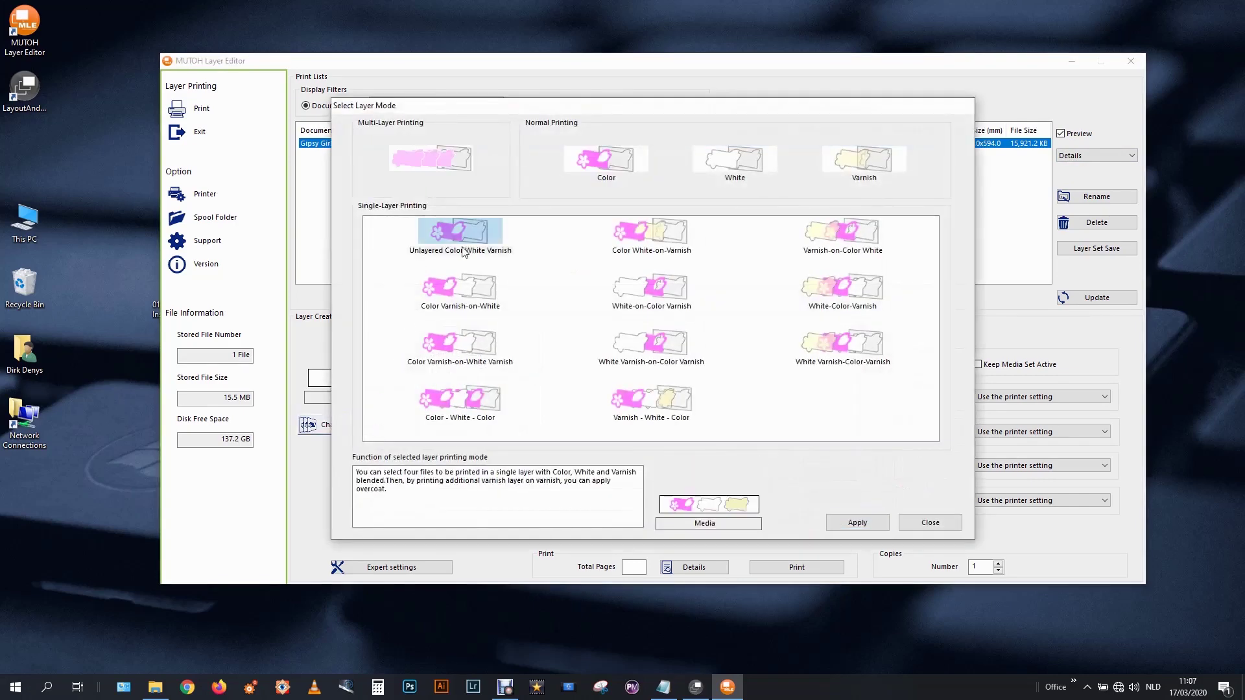
left_click(640, 229)
left_click(605, 159)
left_click(734, 161)
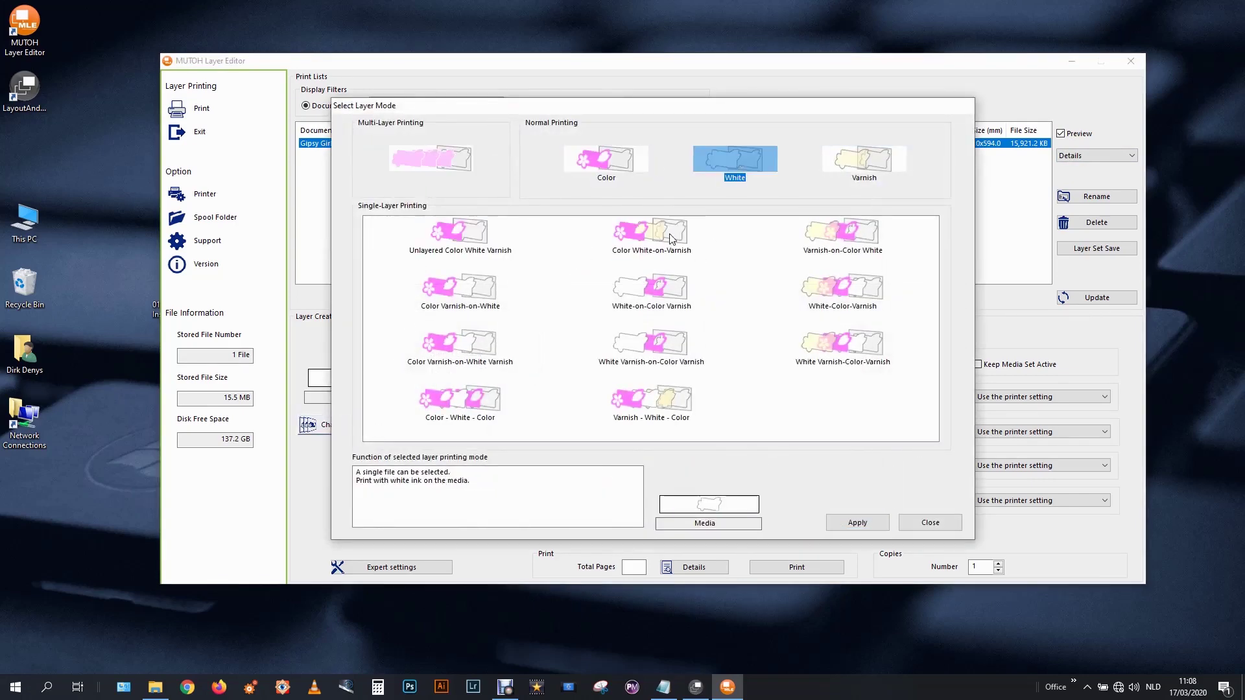
left_click(671, 239)
left_click(658, 288)
left_click(654, 246)
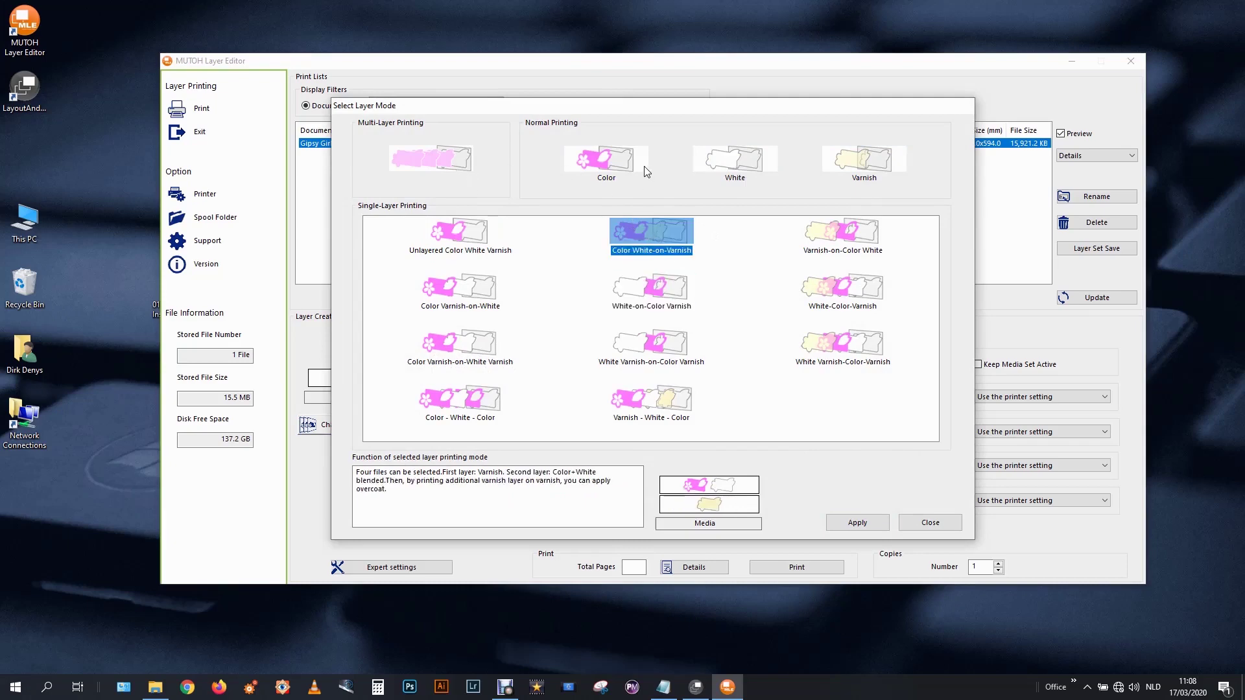
Step through the single-layer printing modes and back
left_click(487, 241)
left_click(468, 292)
left_click(471, 345)
left_click(492, 402)
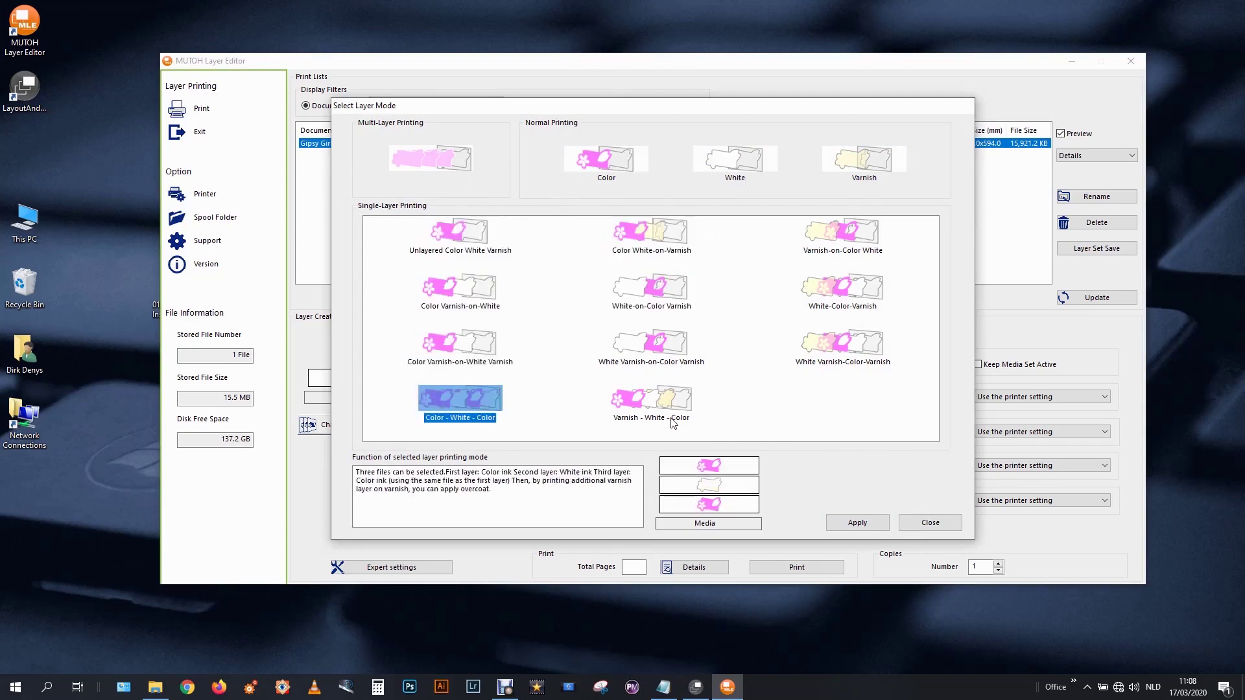
left_click(671, 418)
left_click(666, 338)
left_click(662, 290)
left_click(660, 231)
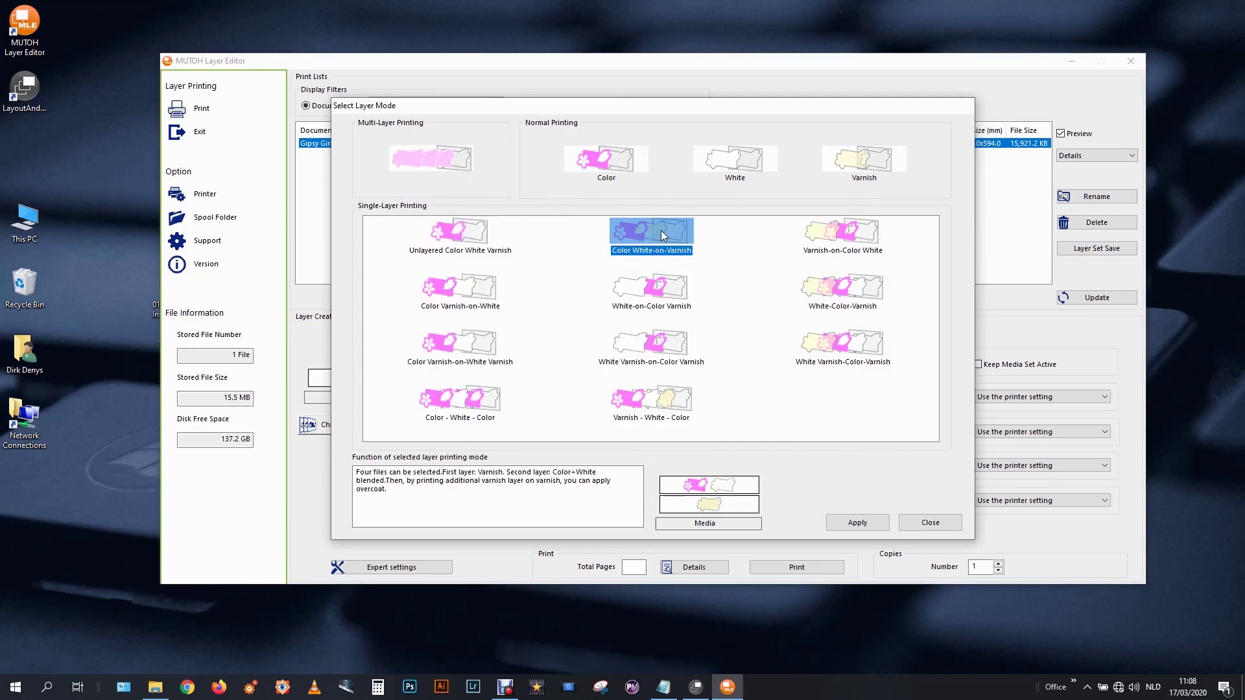
Compare White, Varnish and multi-layer modes, then apply normal Color printing and turn off Preview
left_click(631, 172)
left_click(727, 171)
left_click(837, 166)
left_click(742, 164)
left_click(629, 162)
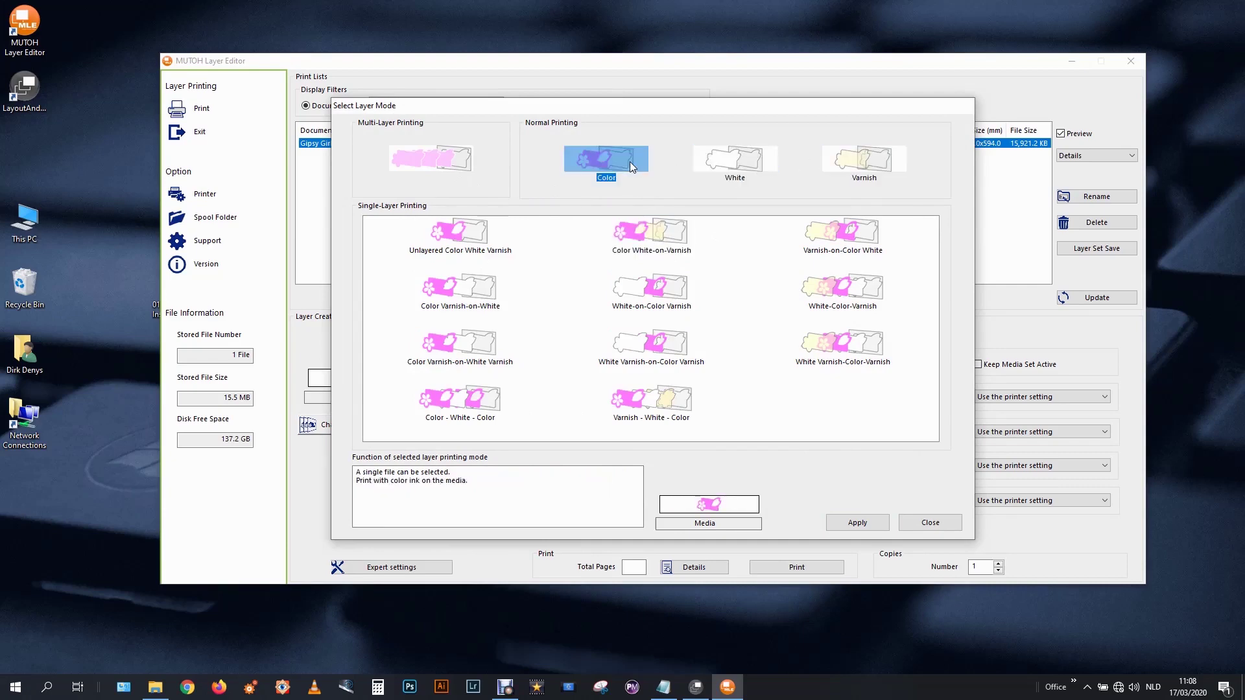
left_click(415, 153)
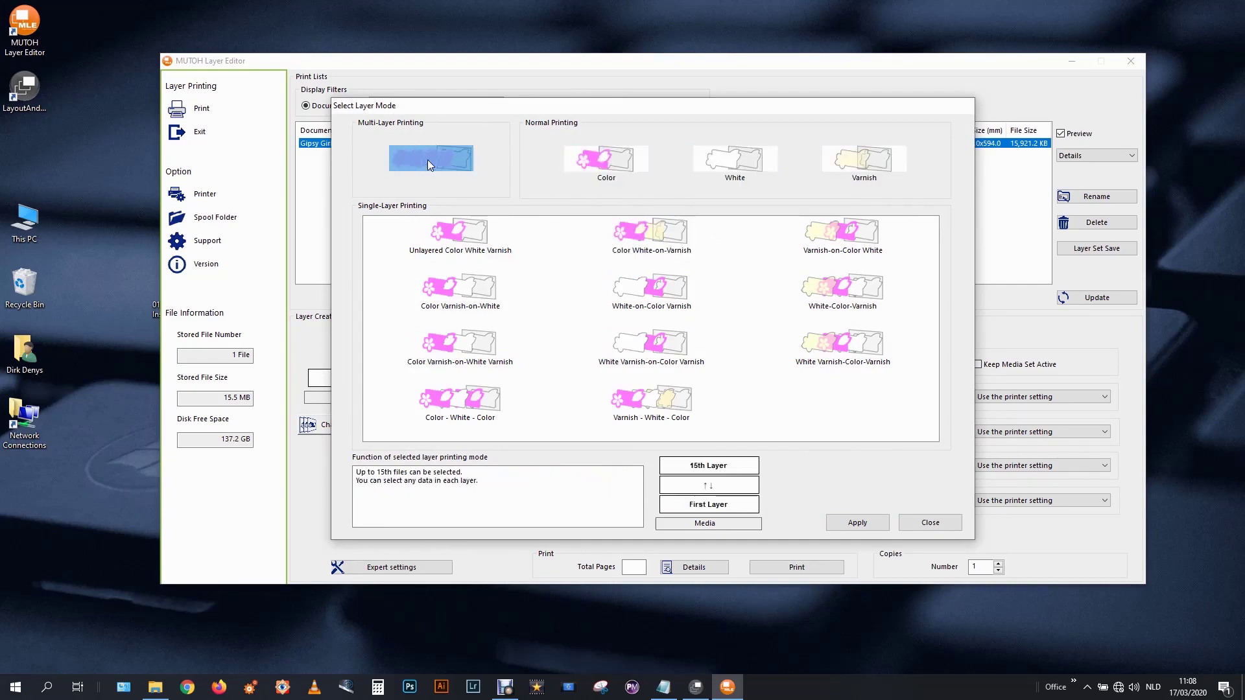
left_click(613, 160)
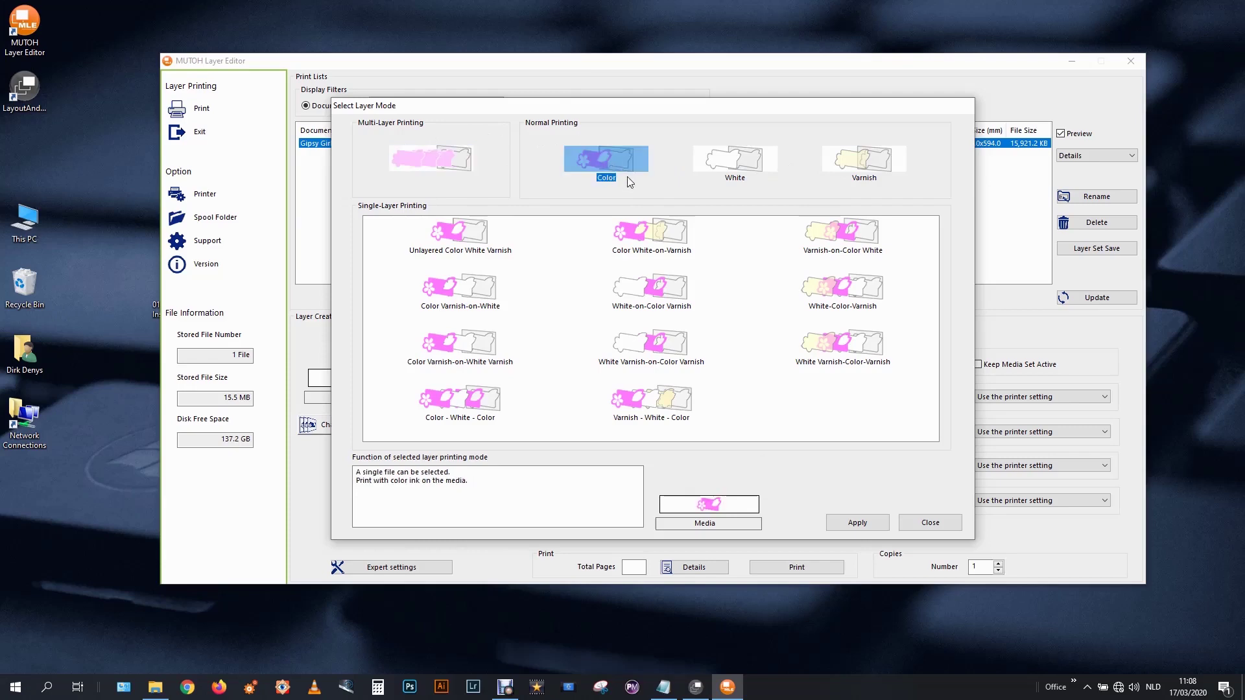
left_click(858, 523)
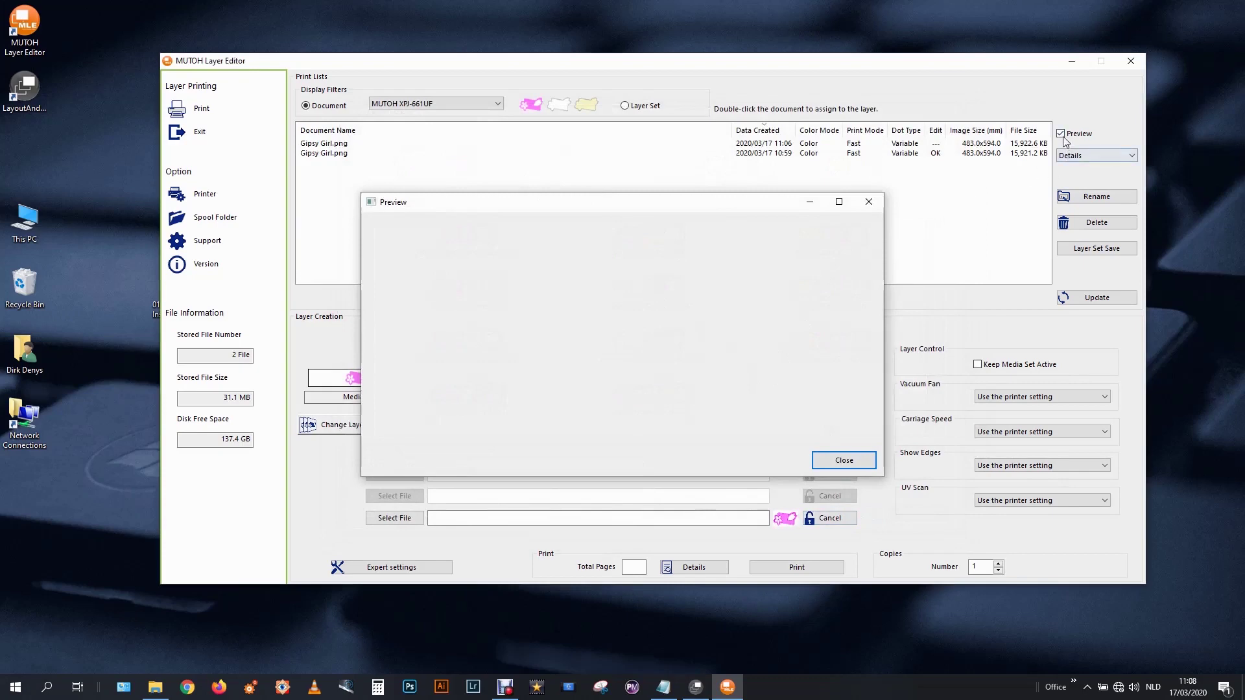
left_click(1063, 136)
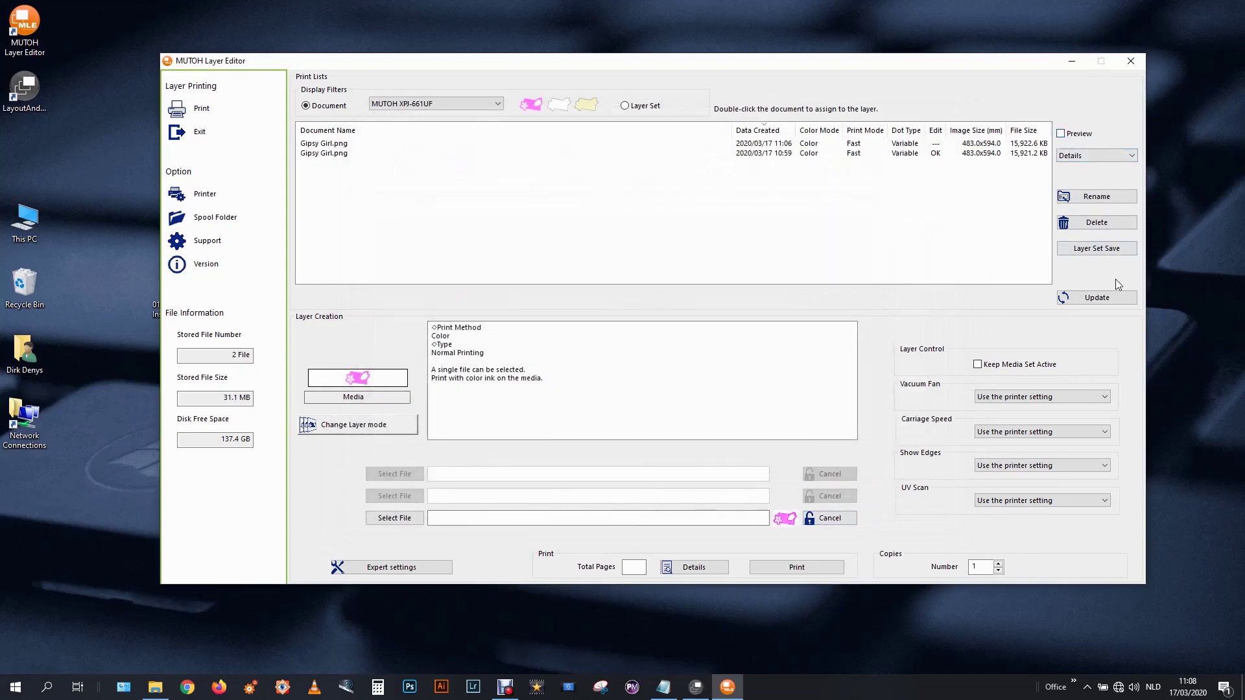
Refresh the list and assign the 10:59 Gipsy Girl.png to the color layer for one page
left_click(1115, 301)
left_click(916, 154)
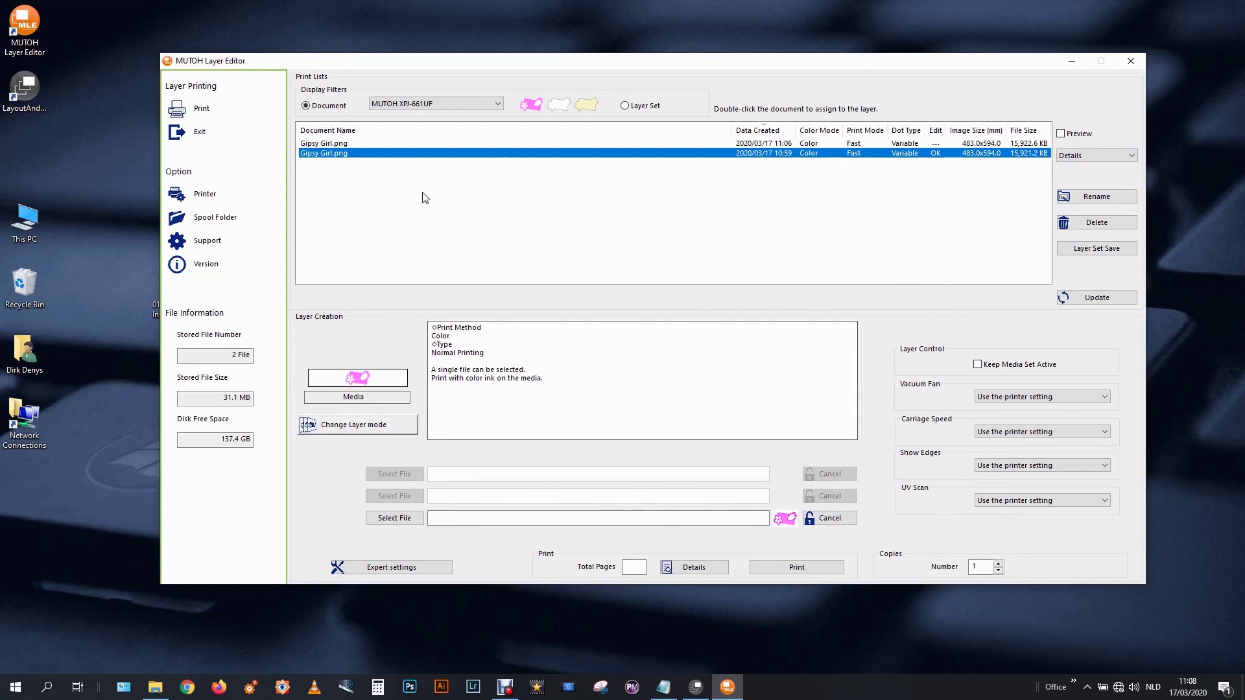
double_click(396, 158)
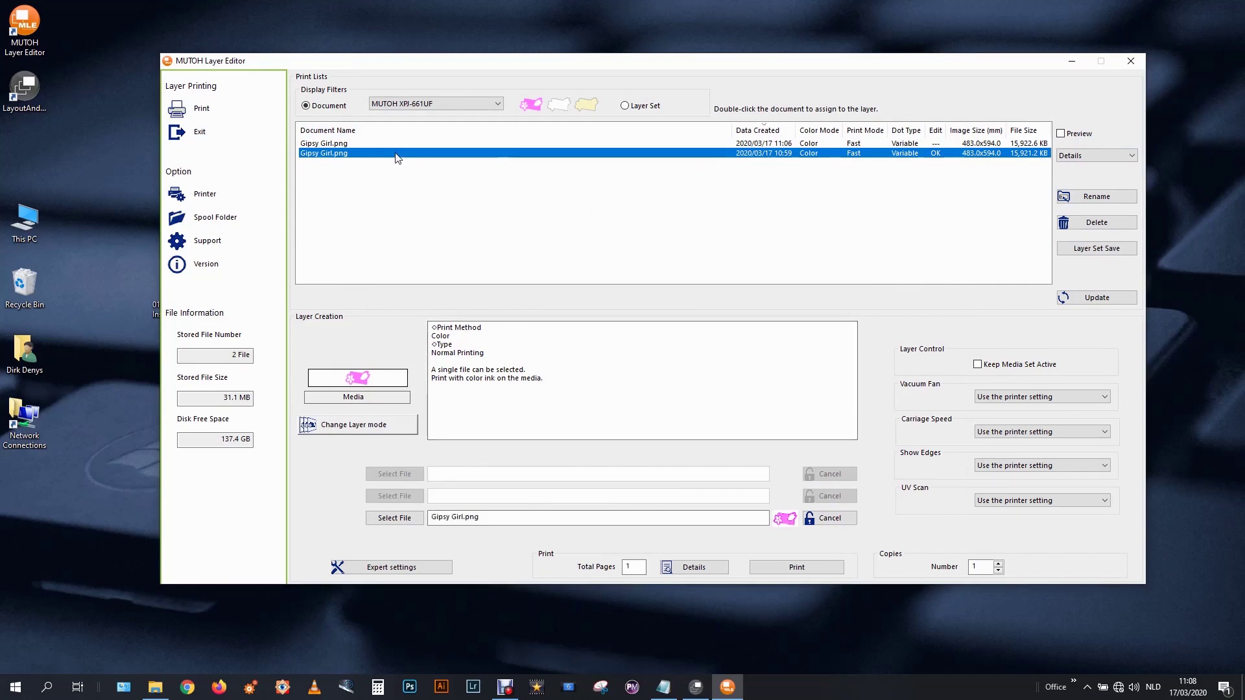